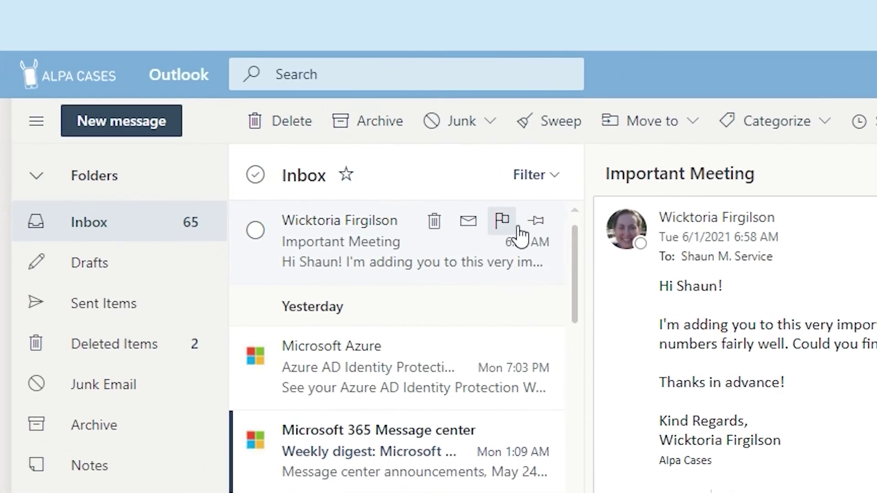
Step: Flag the 'Important Meeting' email from Wicktoria Firgilson in the Inbox for follow-up
left_click(503, 220)
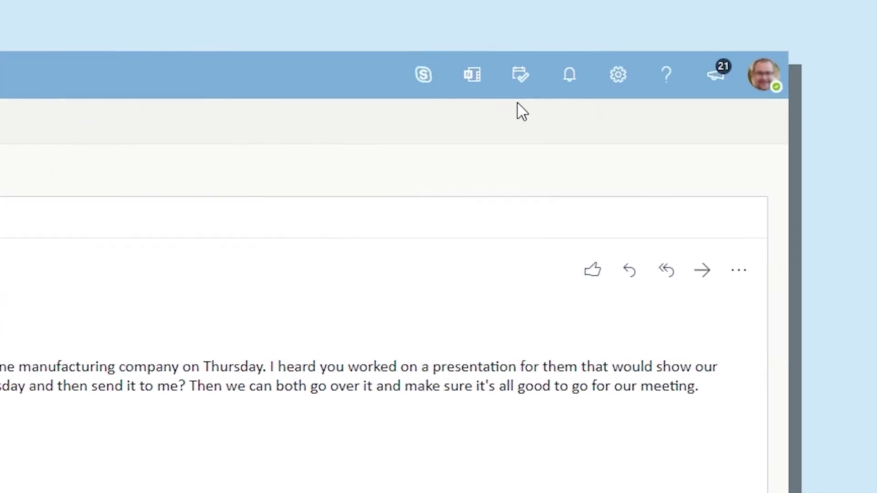
Step: Switch the My Day To Do pane to Flagged Emails and bring up the Important Meeting task's actions
left_click(528, 90)
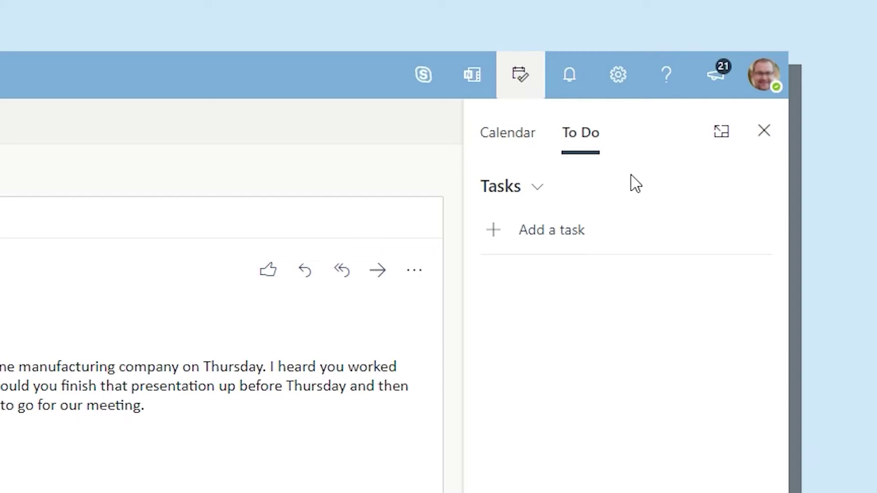
left_click(533, 189)
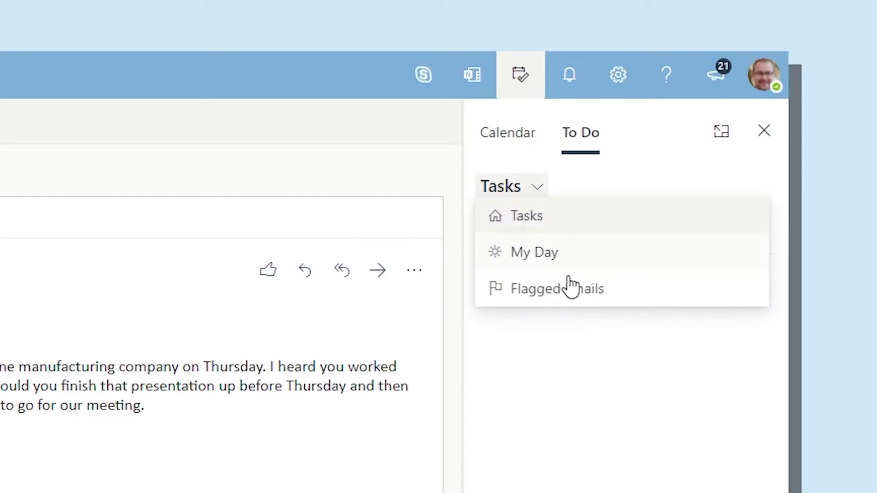
left_click(583, 305)
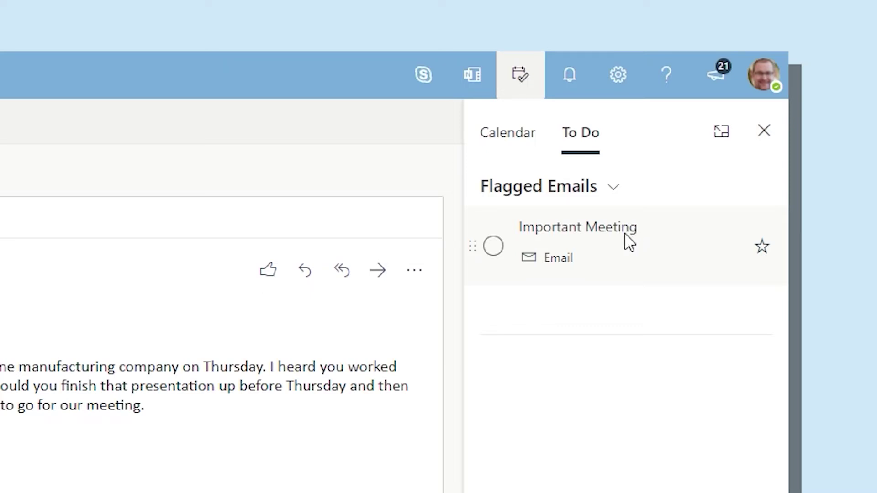
right_click(628, 240)
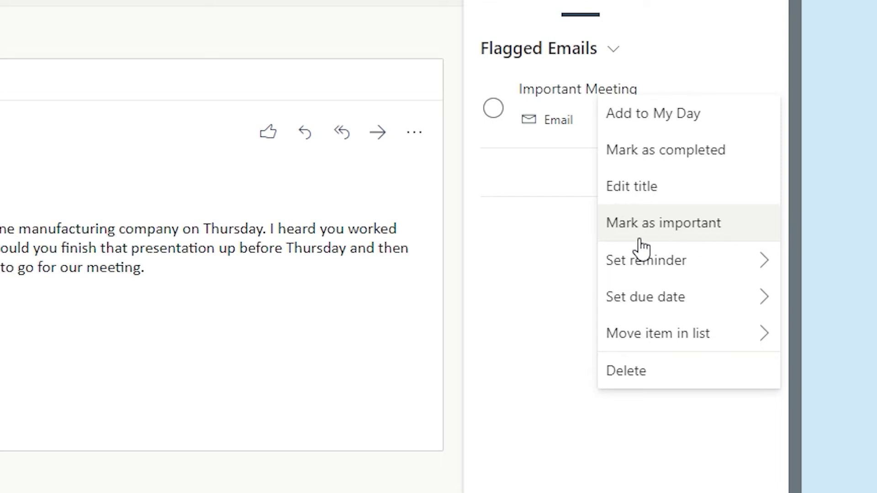
left_click(533, 238)
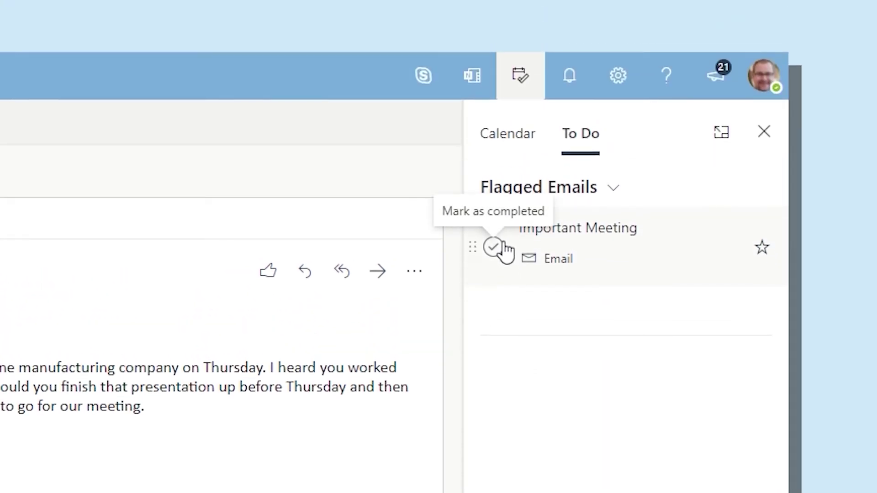
Step: Mark the Important Meeting task completed, then show the full To Do app's Flagged email list
left_click(505, 241)
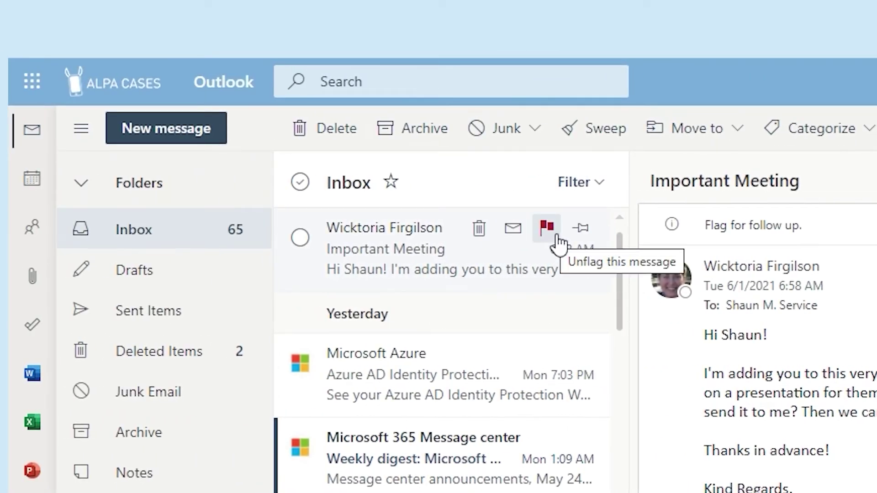
left_click(557, 236)
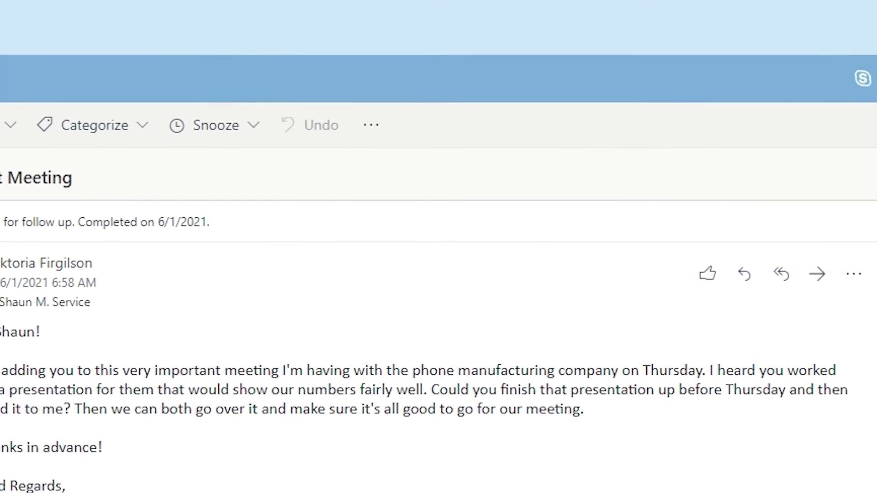
left_click(720, 133)
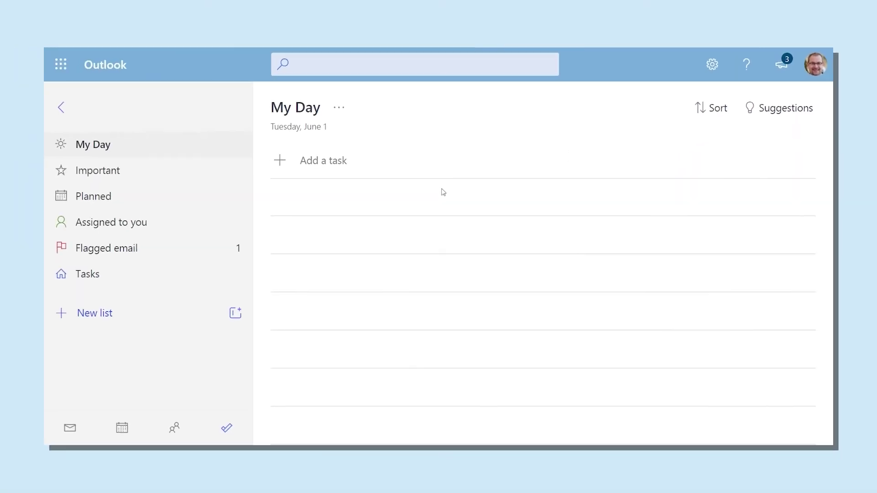
left_click(210, 249)
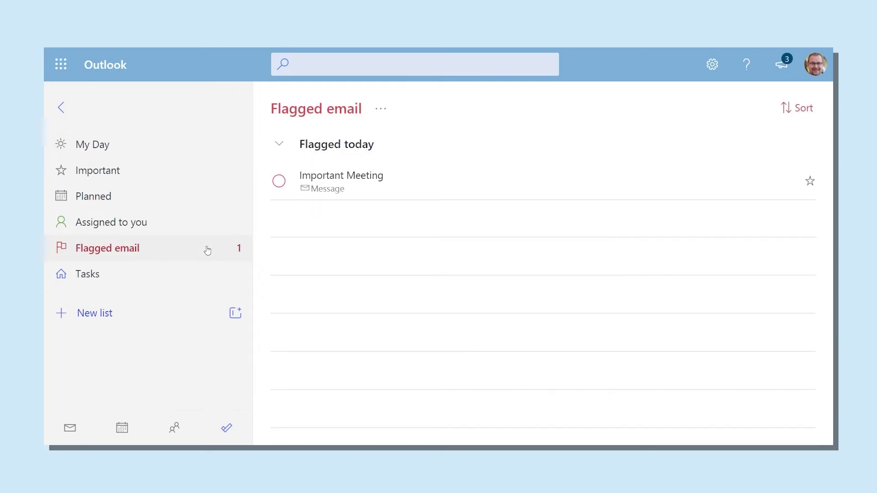
left_click(382, 187)
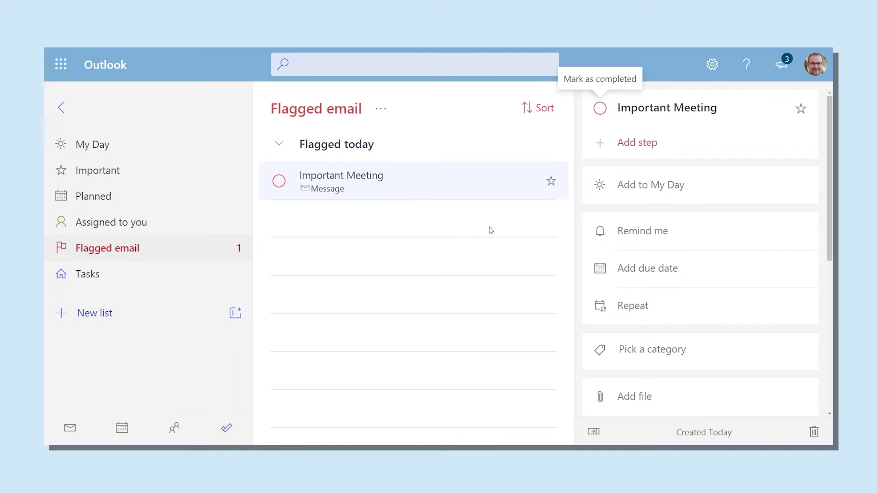
scroll(712, 274, "down", 1)
scroll(711, 274, "down", 4)
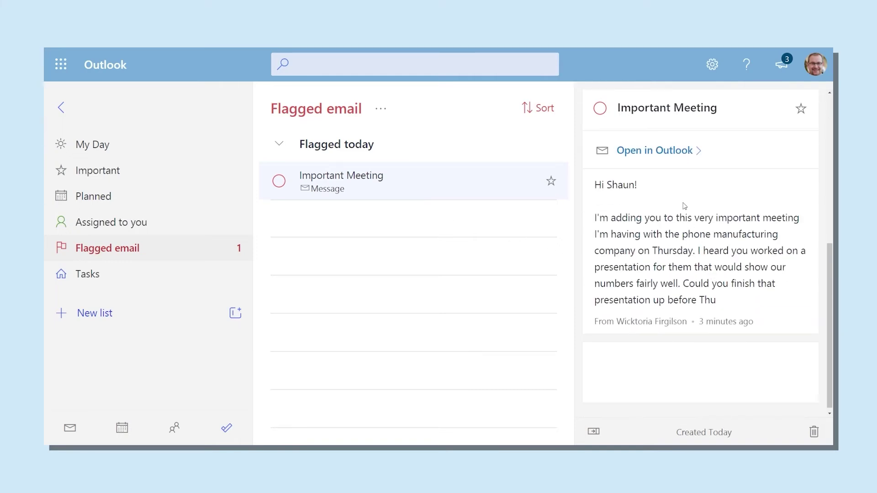
scroll(672, 176, "up", 1)
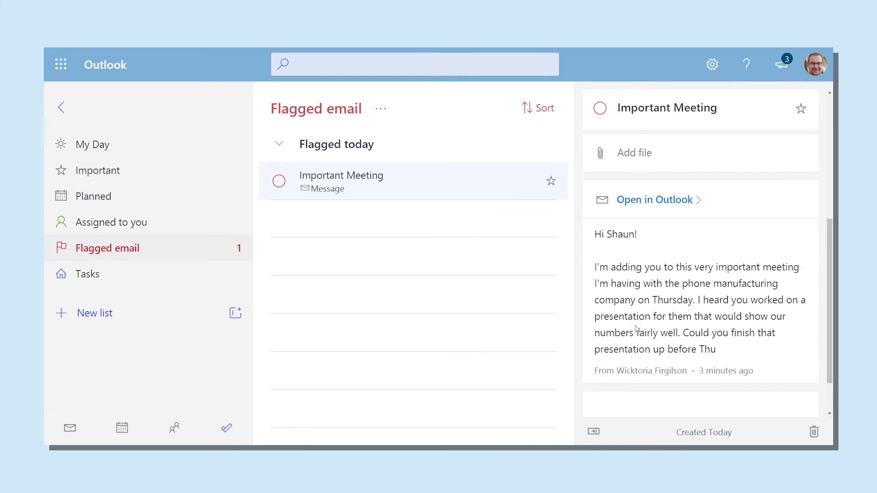
scroll(751, 254, "up", 5)
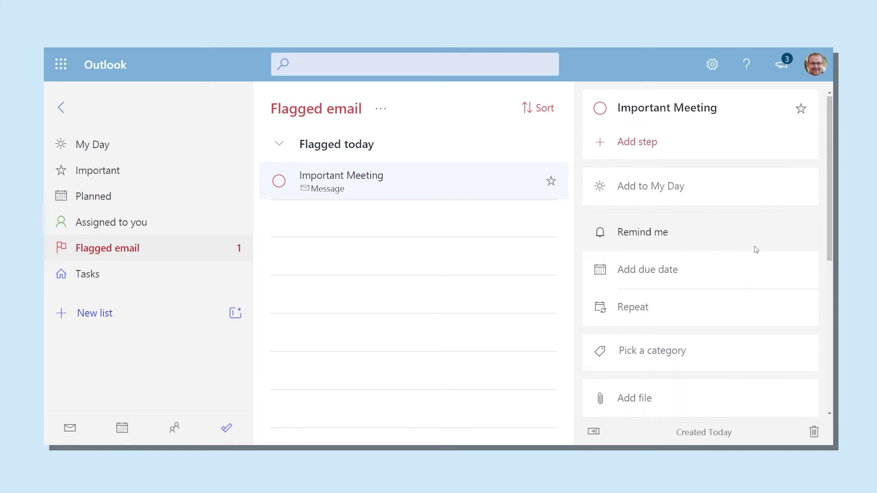